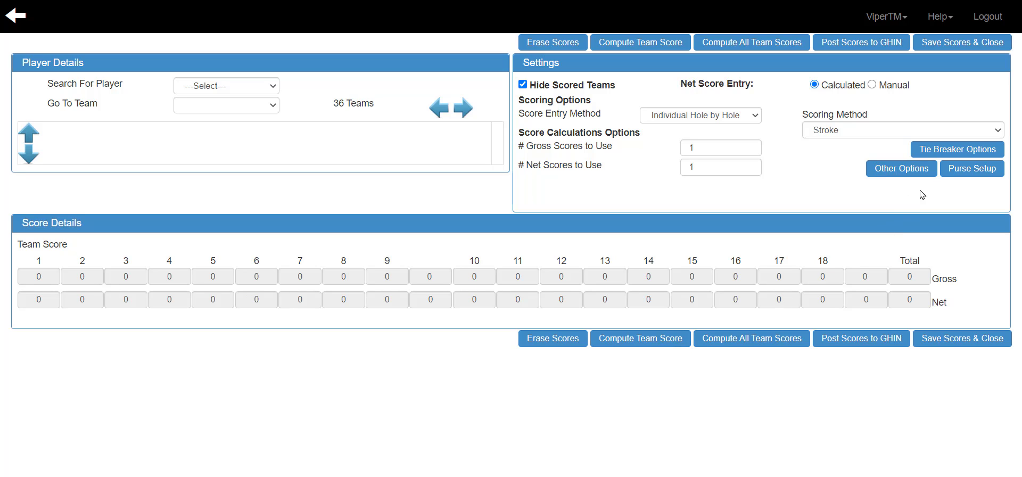
# Step: Use Manual Tiebreaking as the tie breaker option for the tournament's individual hole-by-hole score entry
pyautogui.click(953, 153)
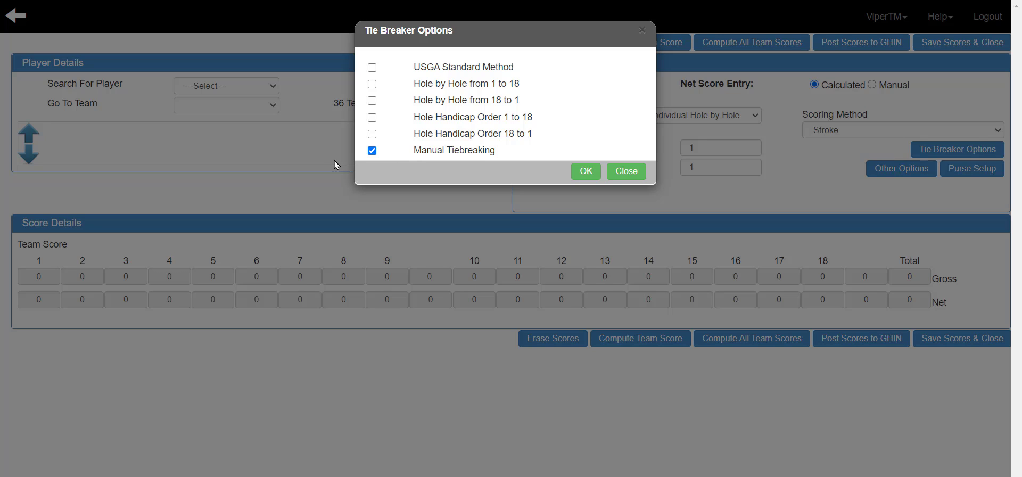
pyautogui.click(591, 170)
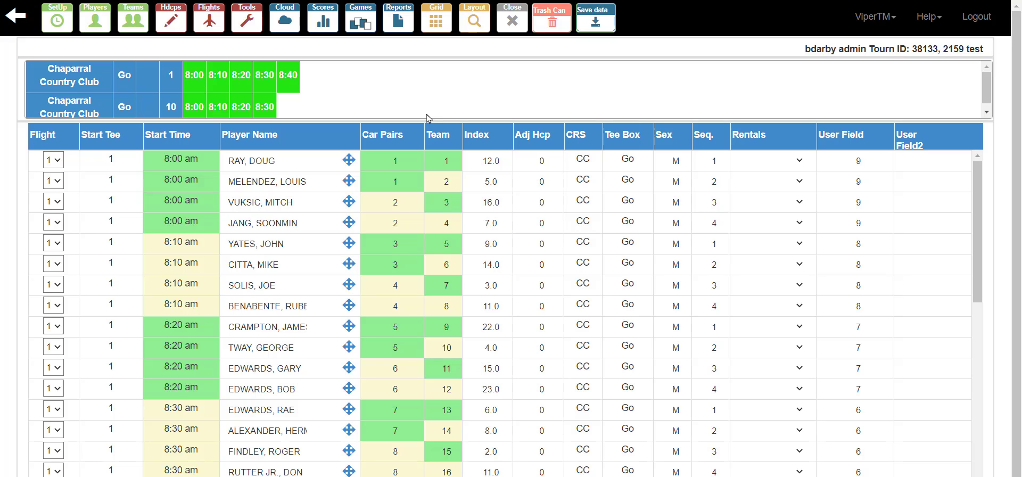
pyautogui.click(322, 24)
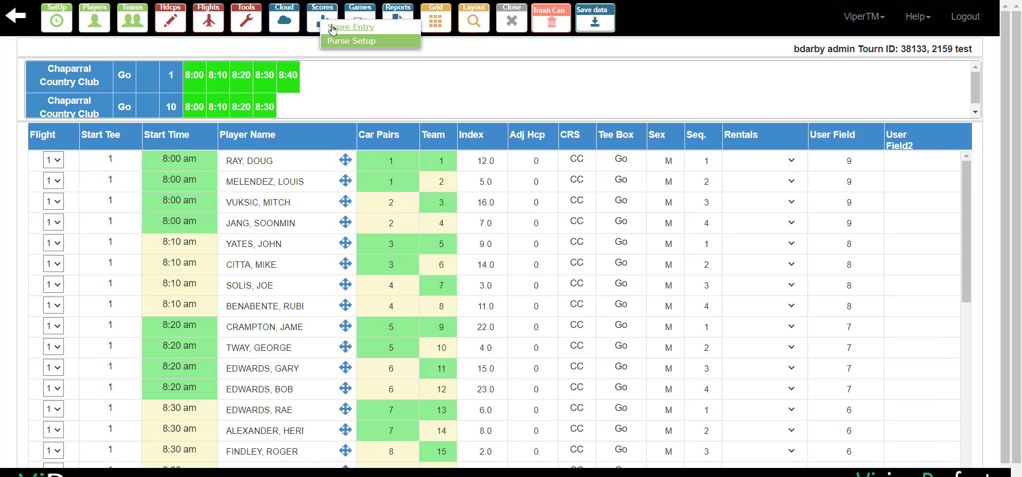
pyautogui.click(332, 28)
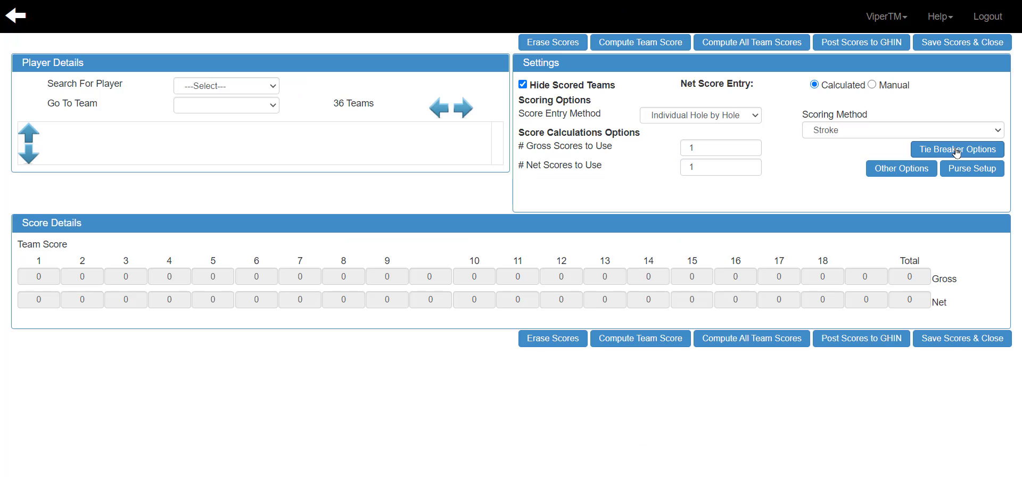
pyautogui.click(956, 153)
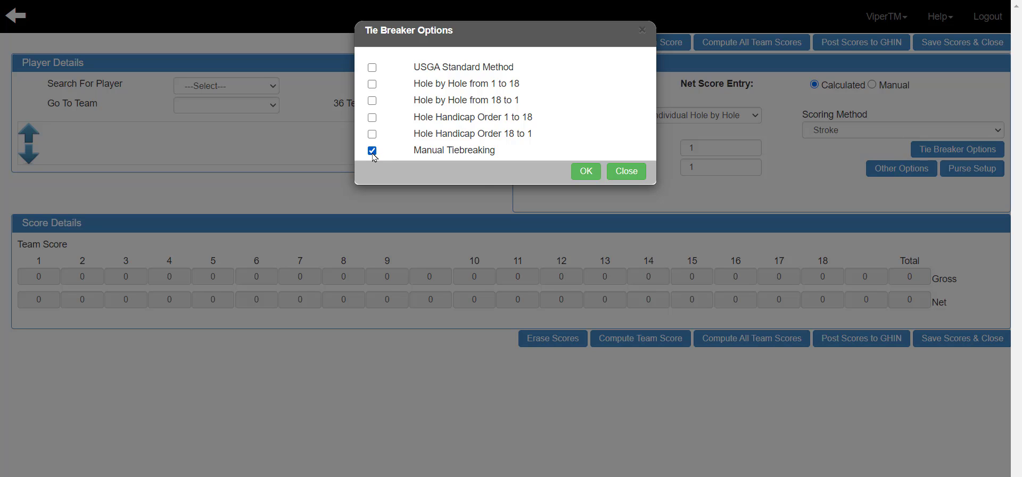
pyautogui.click(589, 172)
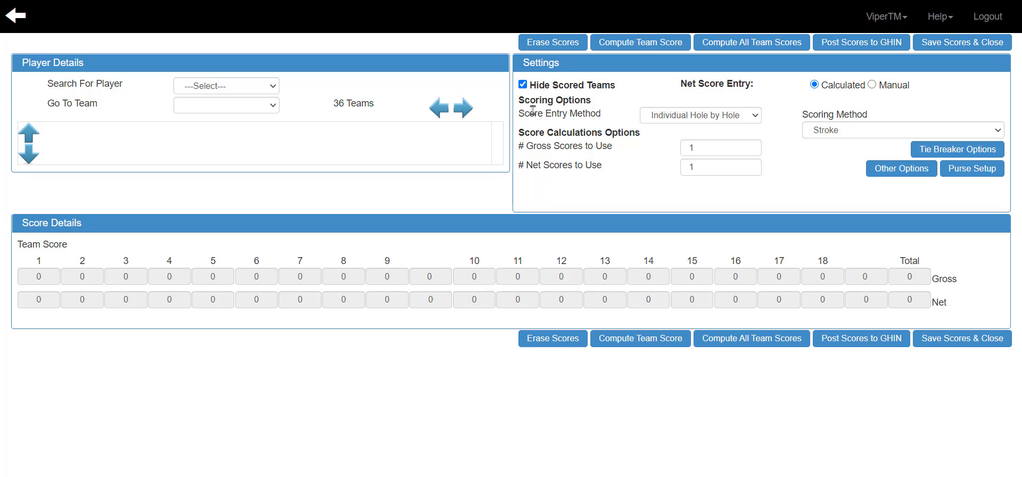
# Step: Unhide the scored teams to check the tiebreak fields, and save and close score entry
pyautogui.click(523, 85)
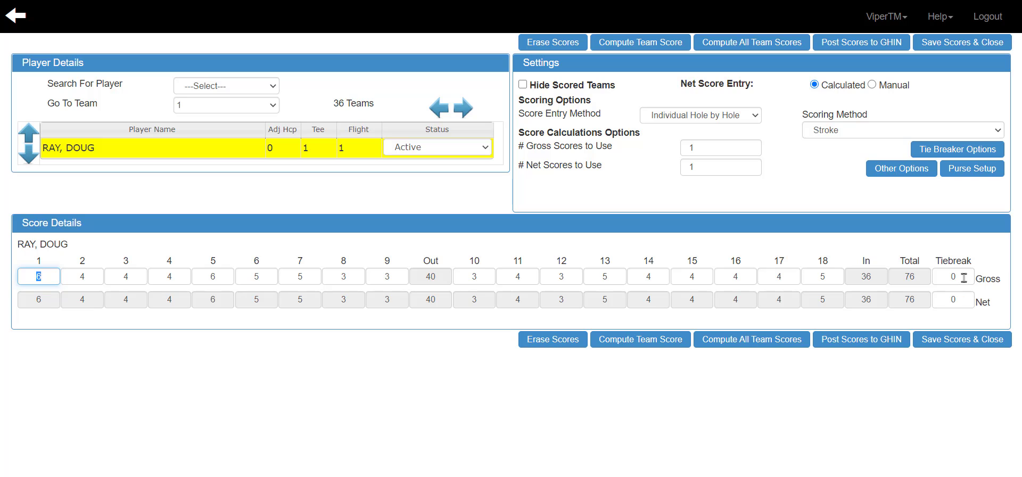
pyautogui.click(967, 46)
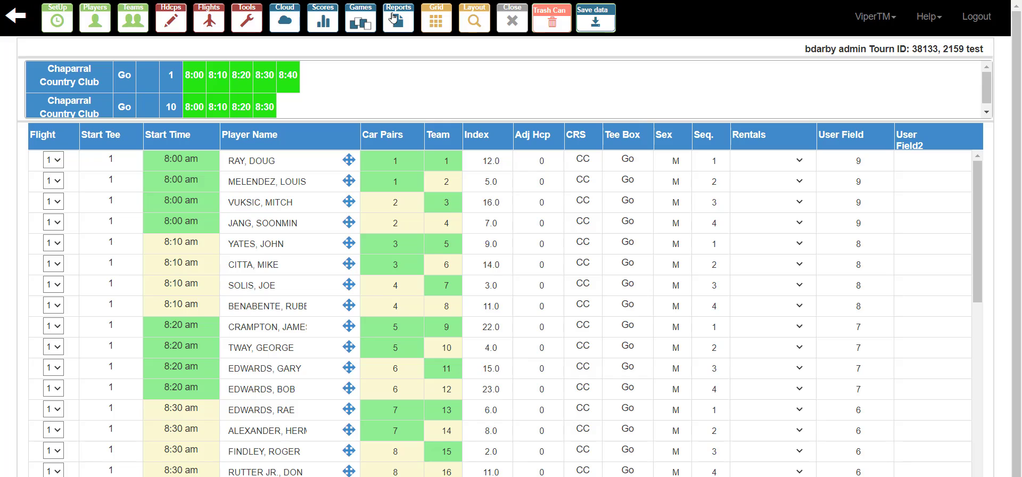
# Step: Generate a Scores Report of gross scores only, sorted by gross
pyautogui.click(393, 18)
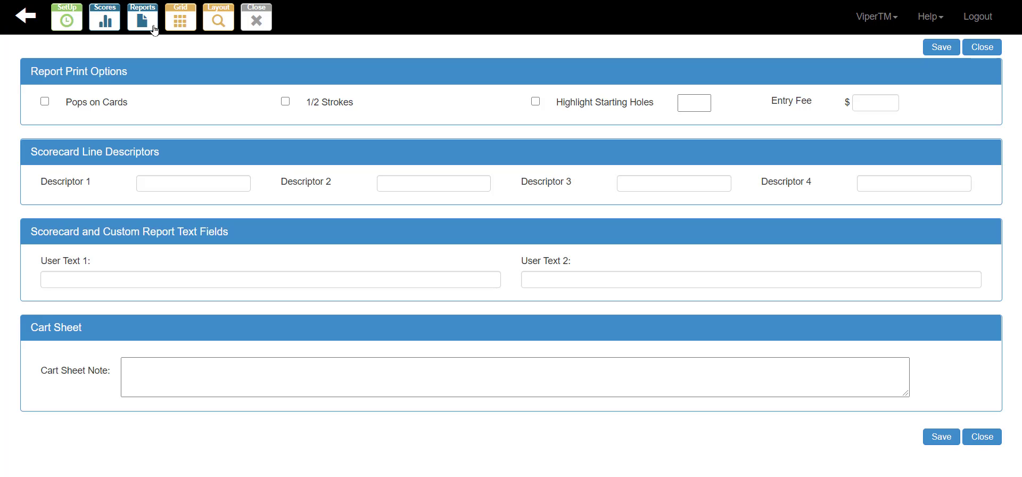
pyautogui.click(147, 30)
pyautogui.moveTo(173, 68)
pyautogui.moveTo(186, 102)
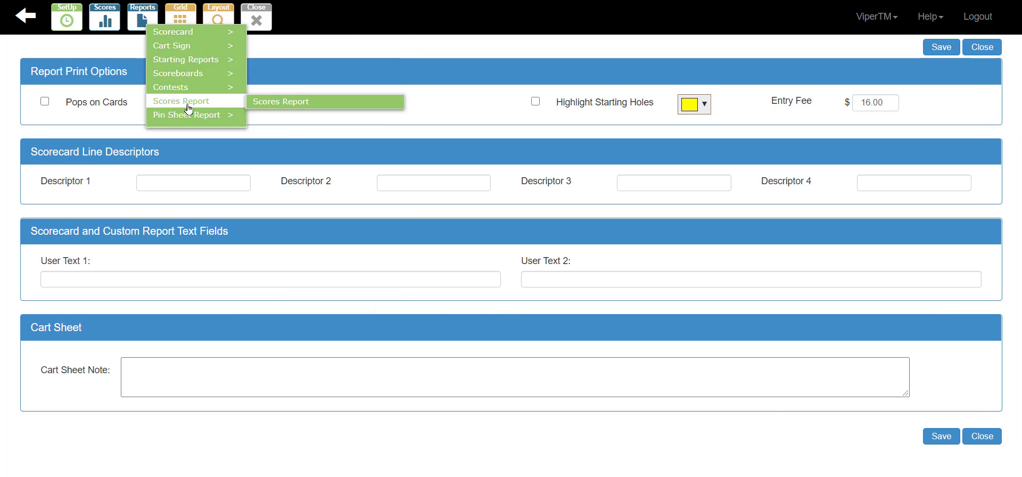
pyautogui.click(277, 102)
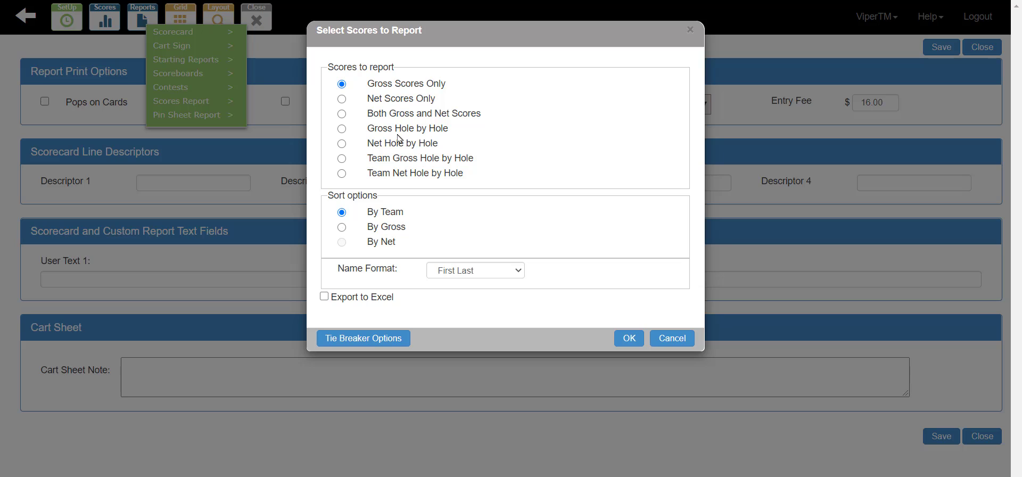
pyautogui.click(343, 228)
pyautogui.click(628, 338)
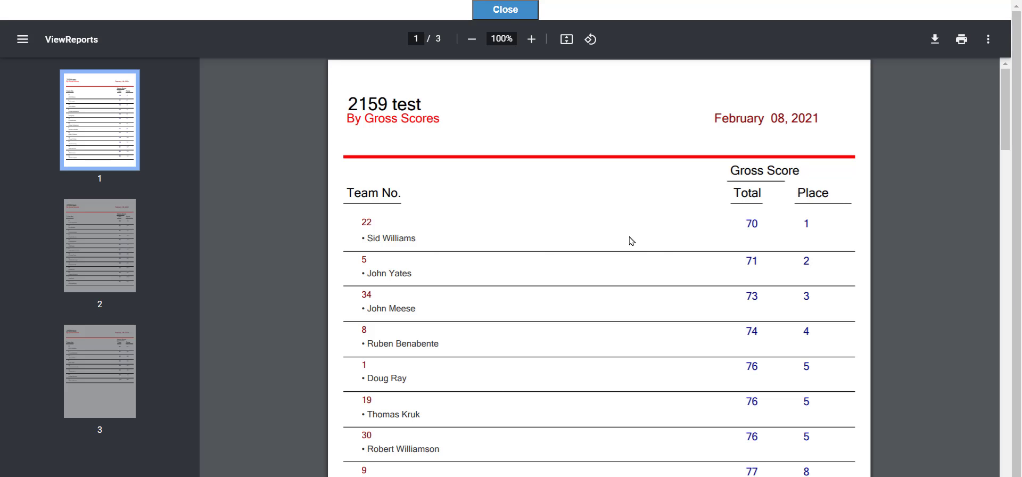
# Step: Examine the report for teams tied on gross score and return to the tournament grid
pyautogui.scroll(-3, 655, 250)
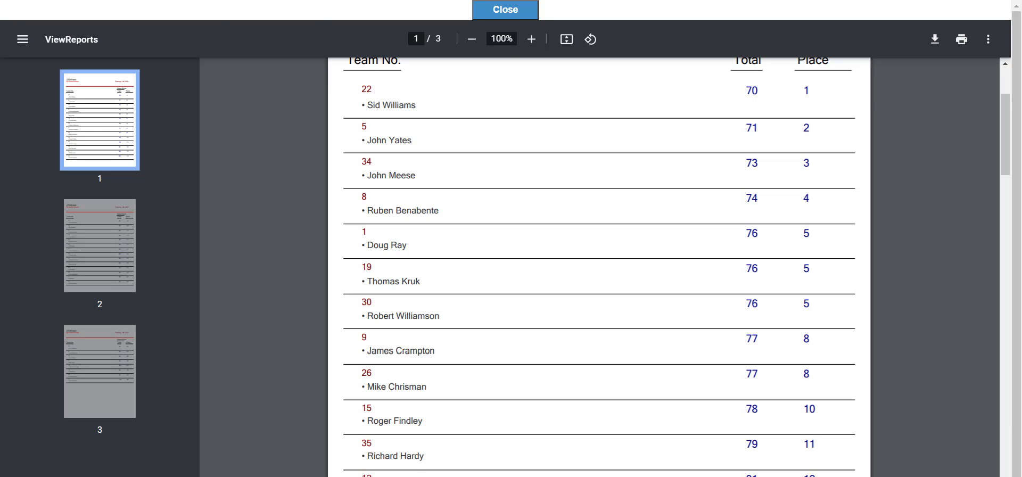
pyautogui.hotkey('ctrl', 'w')
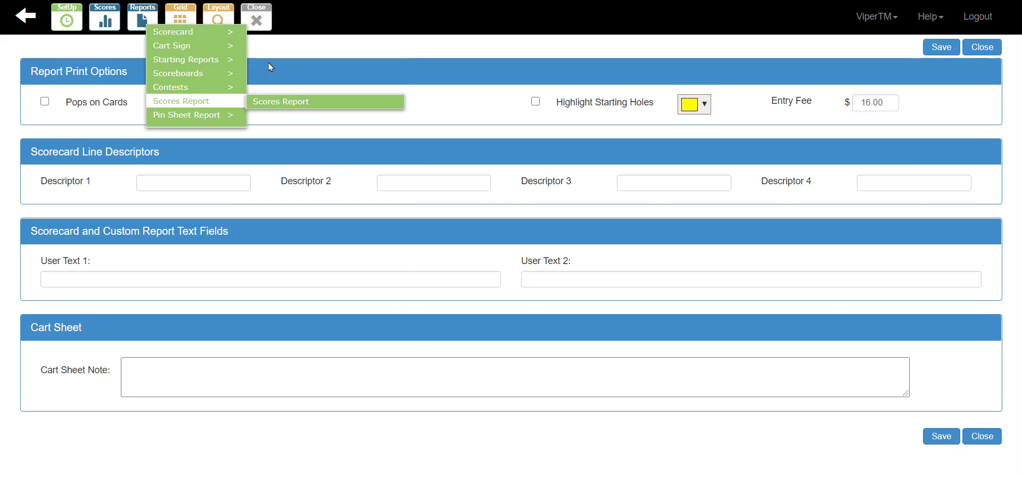
pyautogui.click(250, 17)
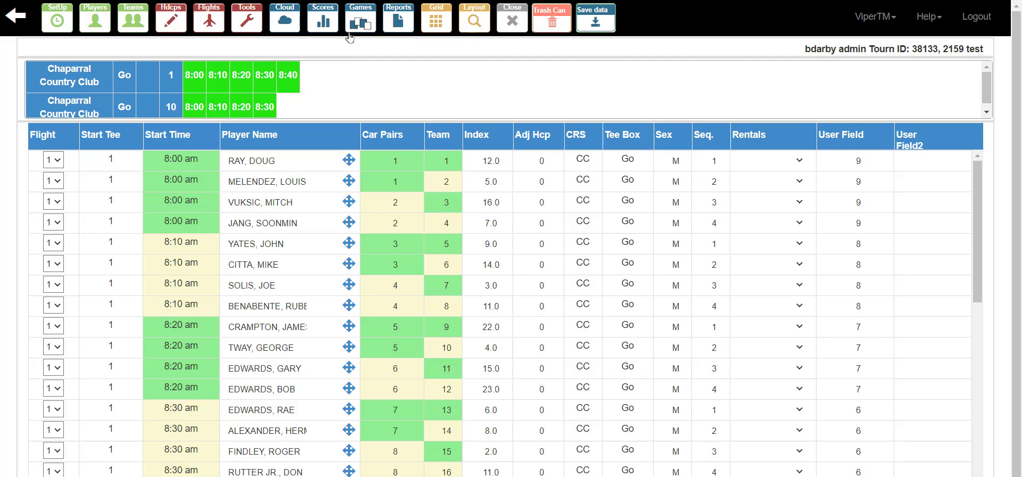
# Step: Open score entry with scored teams shown and set team 1's gross tiebreak to 7
pyautogui.click(323, 24)
pyautogui.click(324, 27)
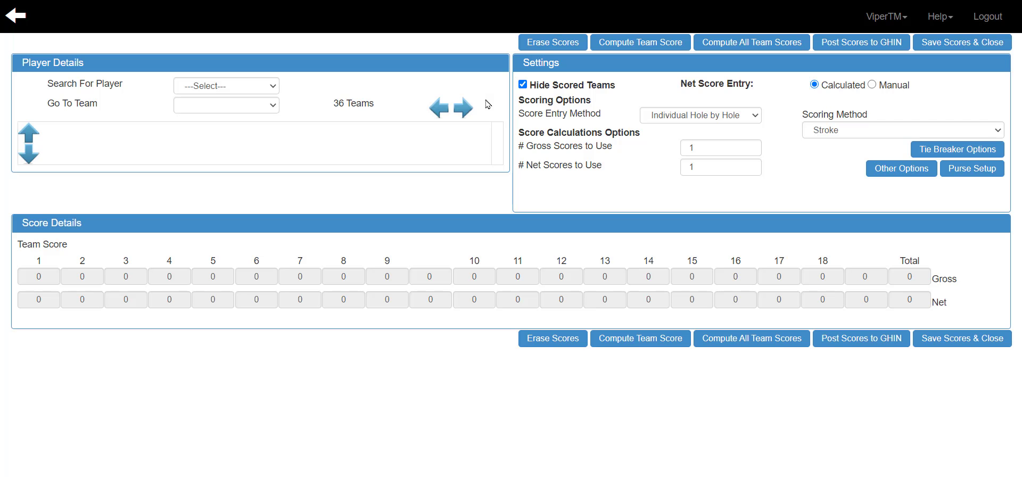
pyautogui.click(523, 86)
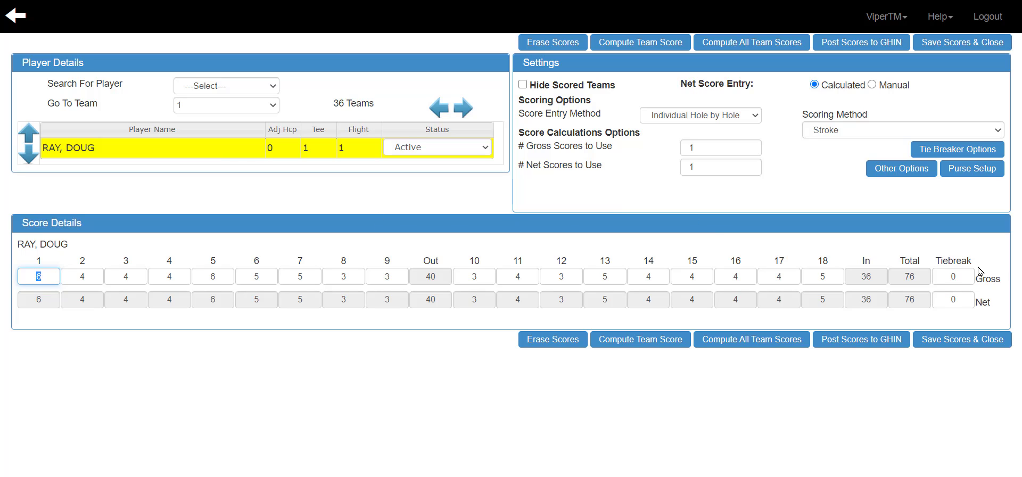
pyautogui.click(954, 276)
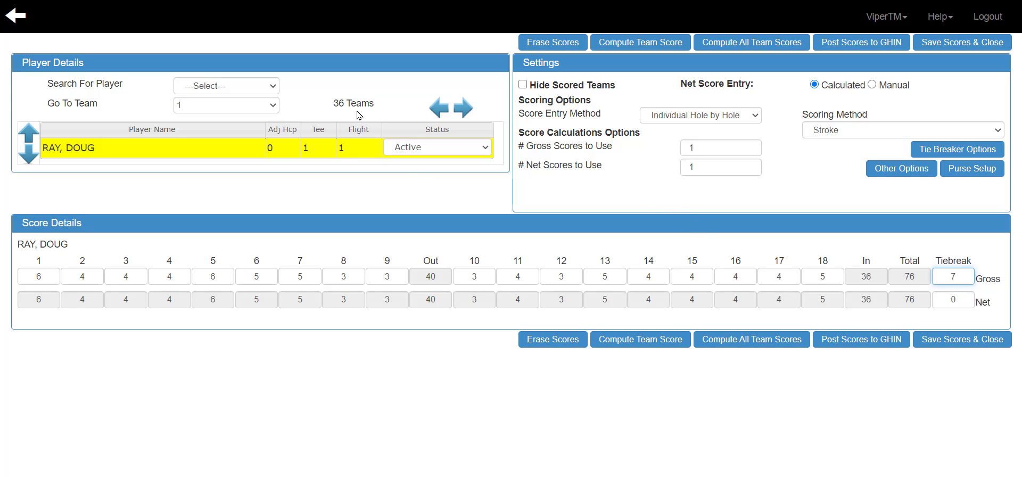
# Step: Go to team 19 and set its gross tiebreak to 6
pyautogui.click(276, 109)
pyautogui.click(205, 262)
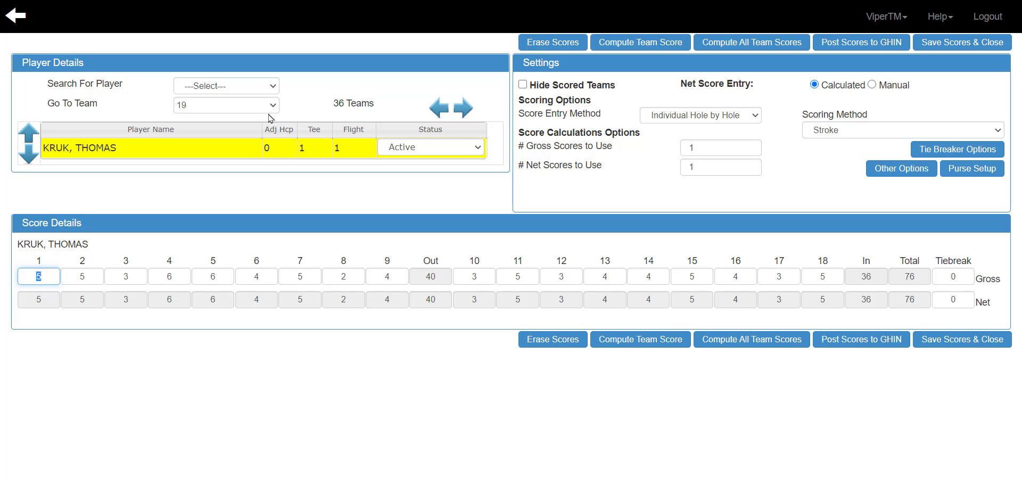
pyautogui.click(960, 277)
pyautogui.click(960, 276)
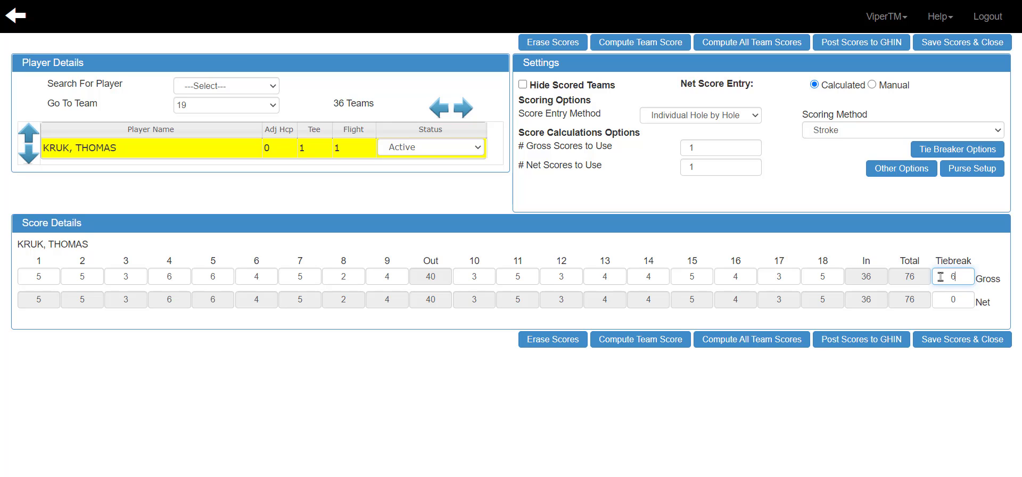
# Step: Go to team 30, set its gross tiebreak to 5, and advance to the next team
pyautogui.click(273, 105)
pyautogui.click(229, 256)
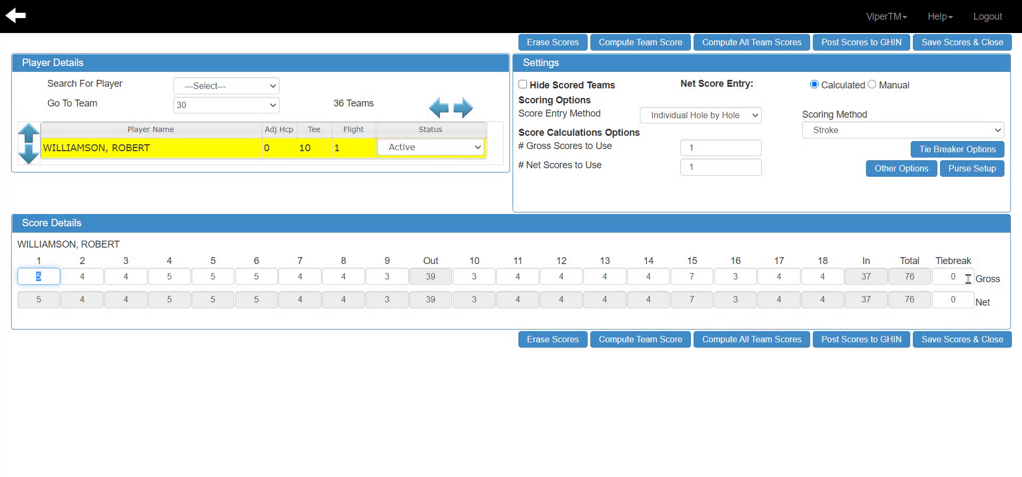
pyautogui.click(942, 277)
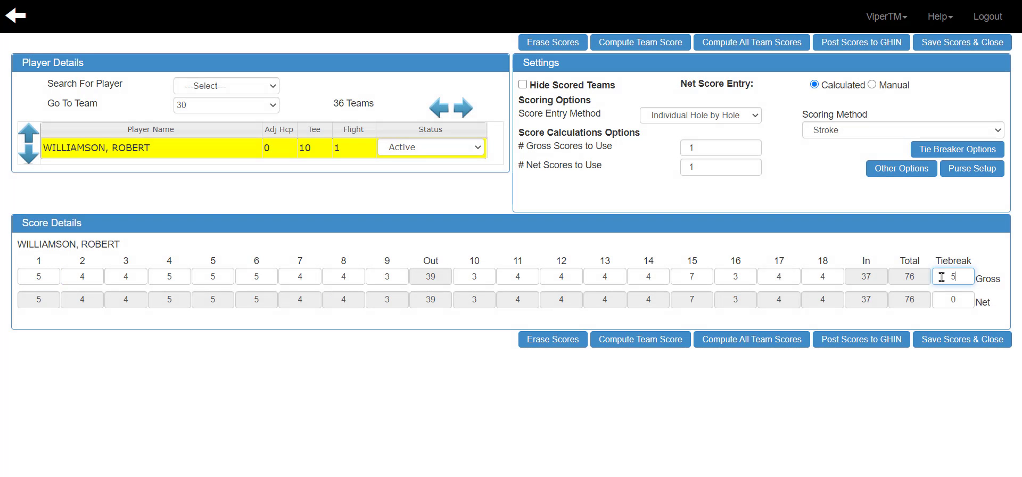
pyautogui.click(469, 108)
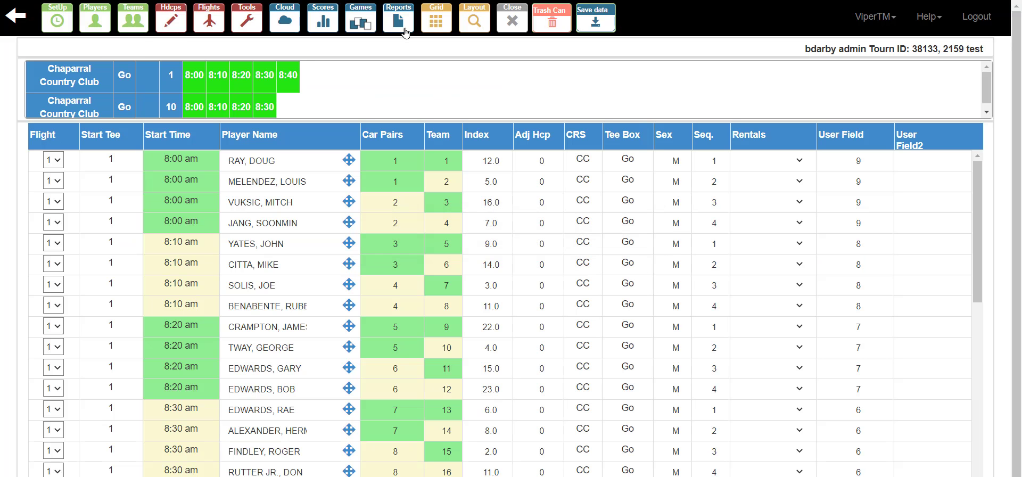
# Step: Generate the gross-only Scores Report again, sorted by gross, and examine the places of the tied teams
pyautogui.click(404, 28)
pyautogui.click(283, 103)
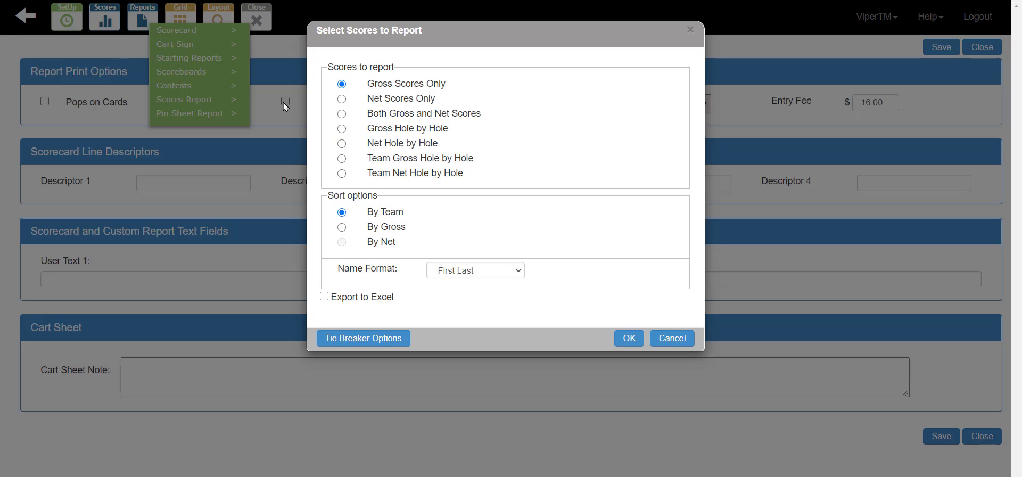
pyautogui.click(342, 227)
pyautogui.click(629, 339)
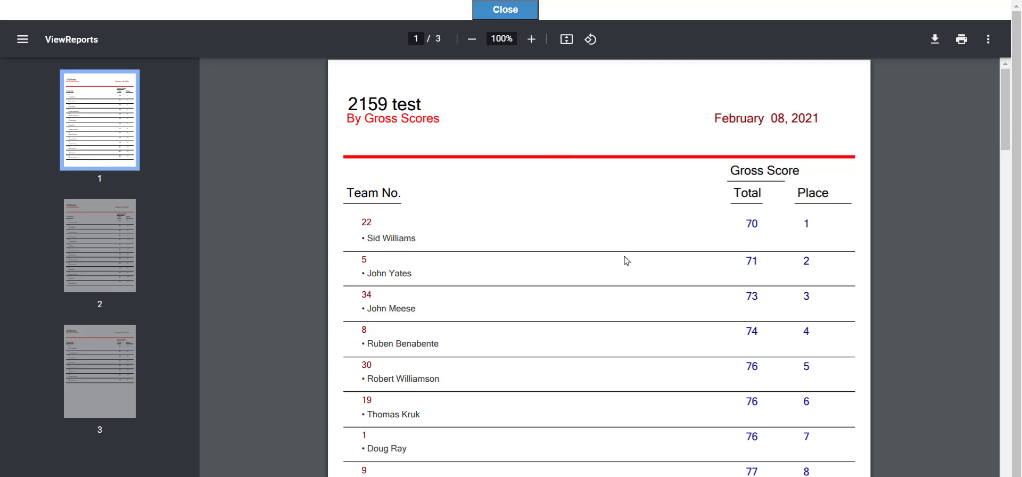
pyautogui.scroll(-3, 629, 260)
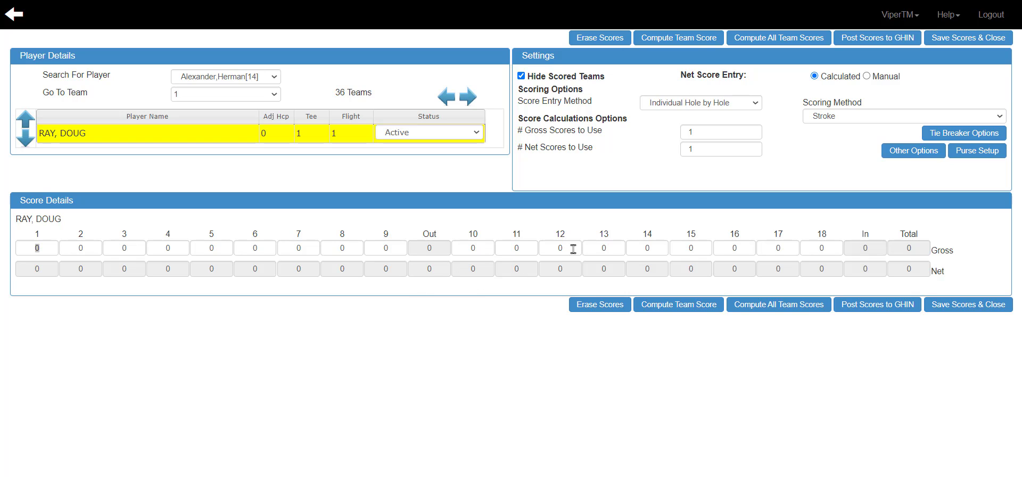
# Step: Switch the score entry method to Total Scores with Manual Tiebreaking enabled, and save and close score entry
pyautogui.click(732, 106)
pyautogui.click(709, 112)
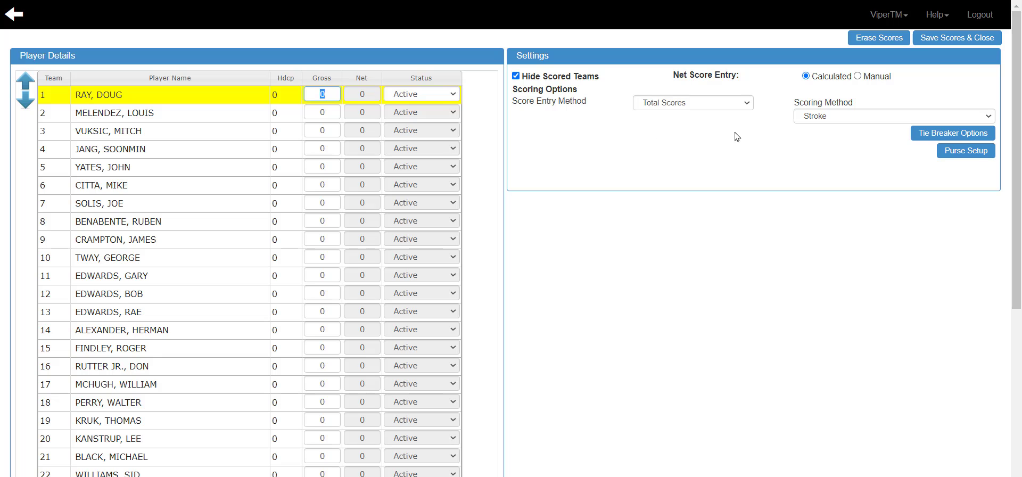
pyautogui.click(927, 139)
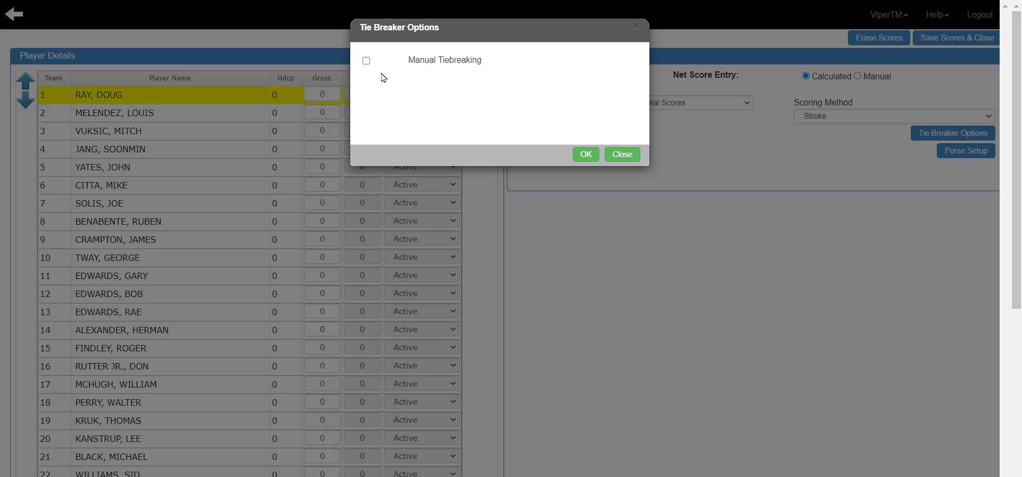
pyautogui.click(367, 62)
pyautogui.click(583, 156)
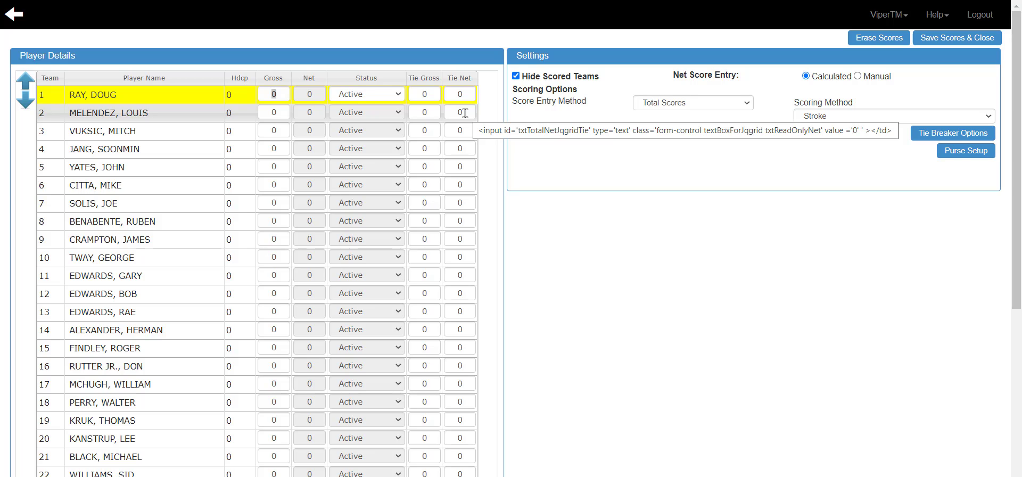
pyautogui.click(935, 38)
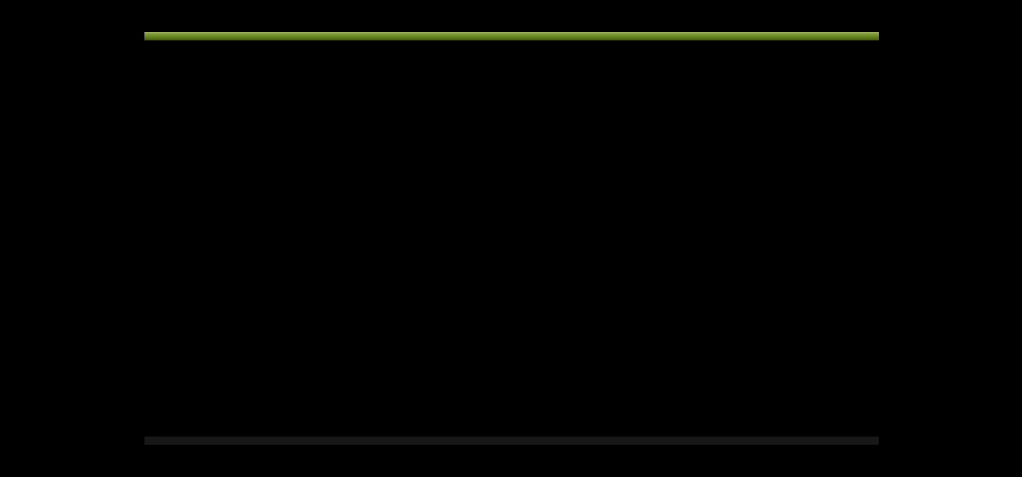